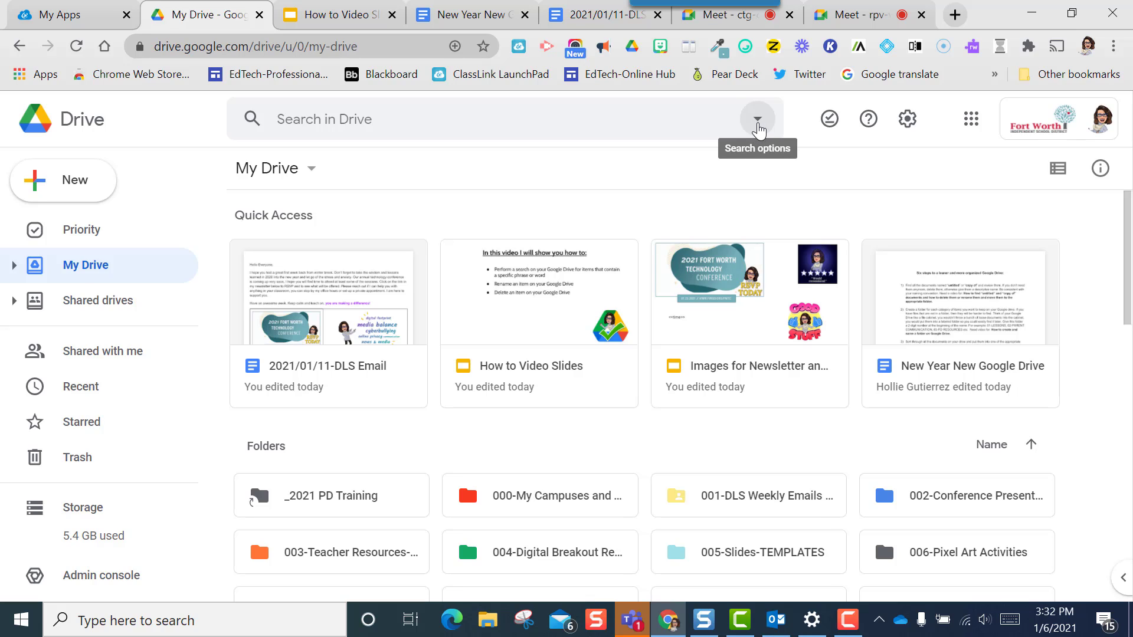
# Search Drive for items owned by me whose item name contains "untitled", and look through the results
pyautogui.click(758, 121)
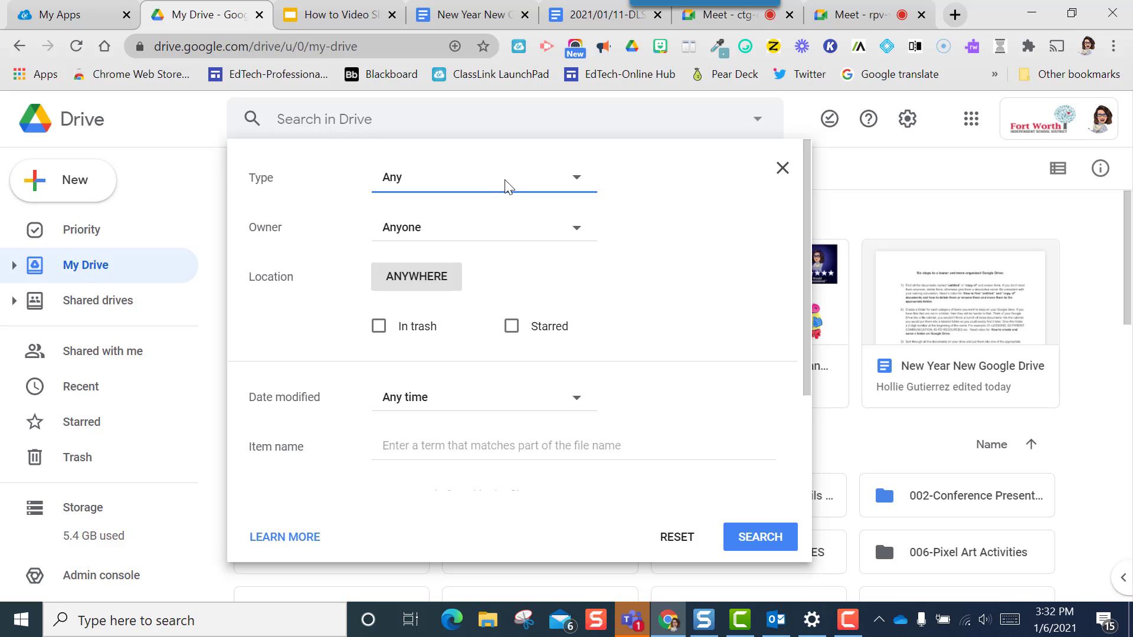
pyautogui.click(577, 229)
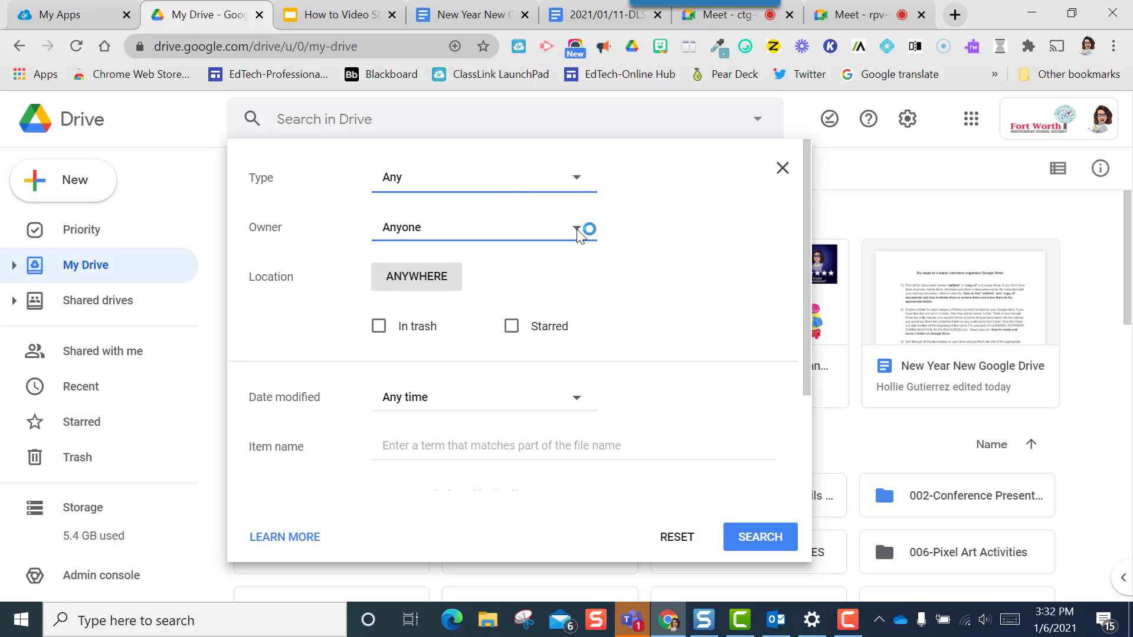
pyautogui.click(518, 258)
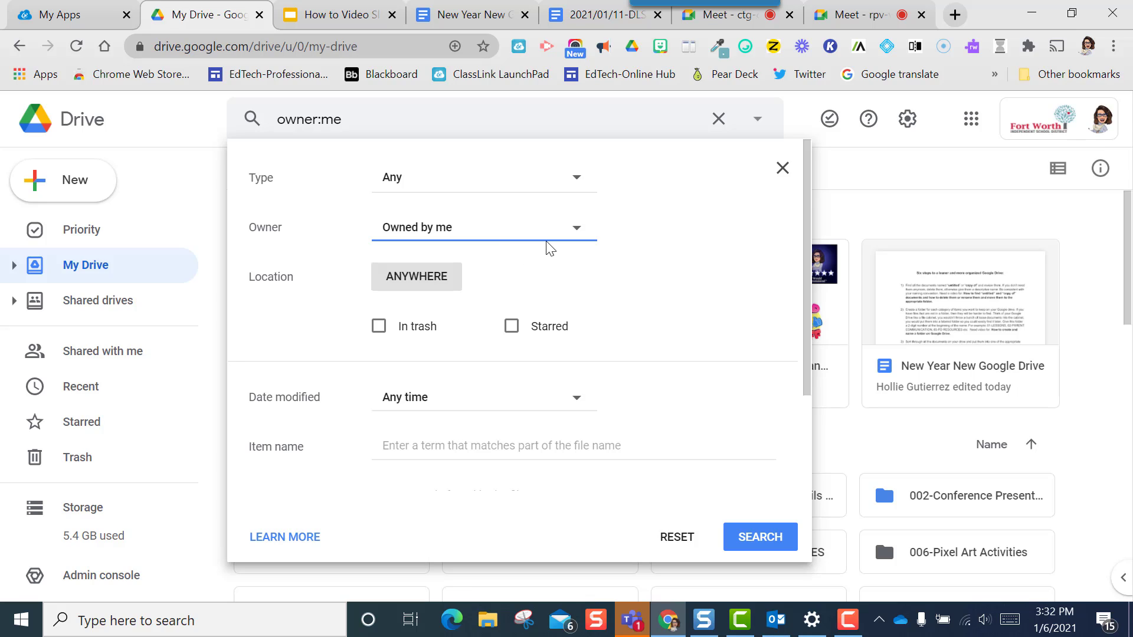
pyautogui.click(431, 444)
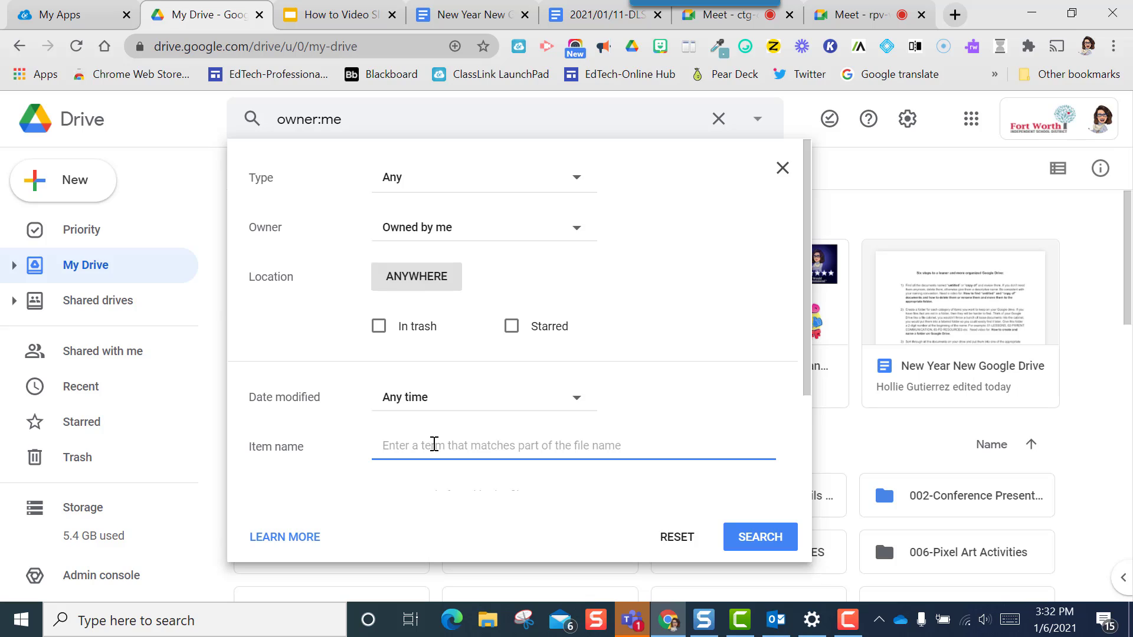
pyautogui.write('un')
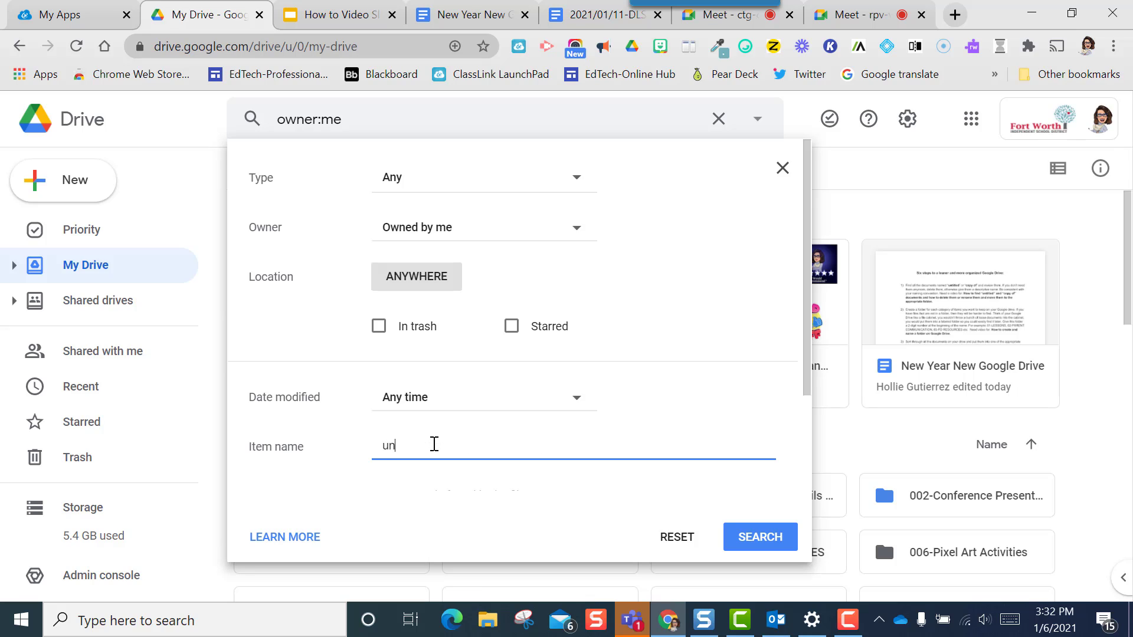
pyautogui.write('titled')
pyautogui.click(752, 537)
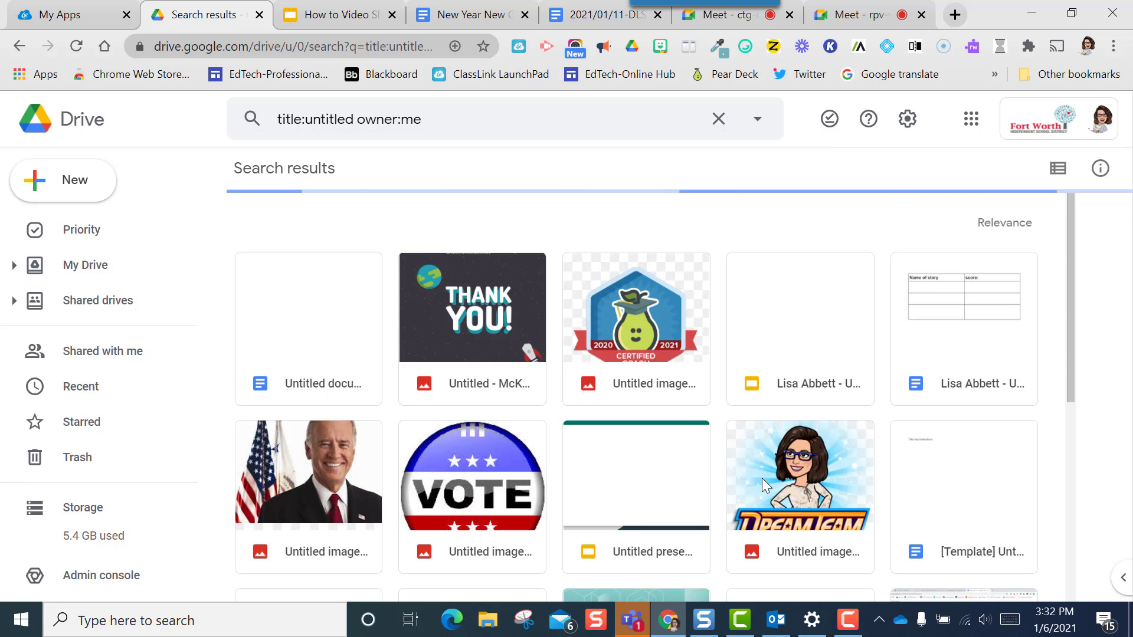
pyautogui.scroll(-4, 764, 481)
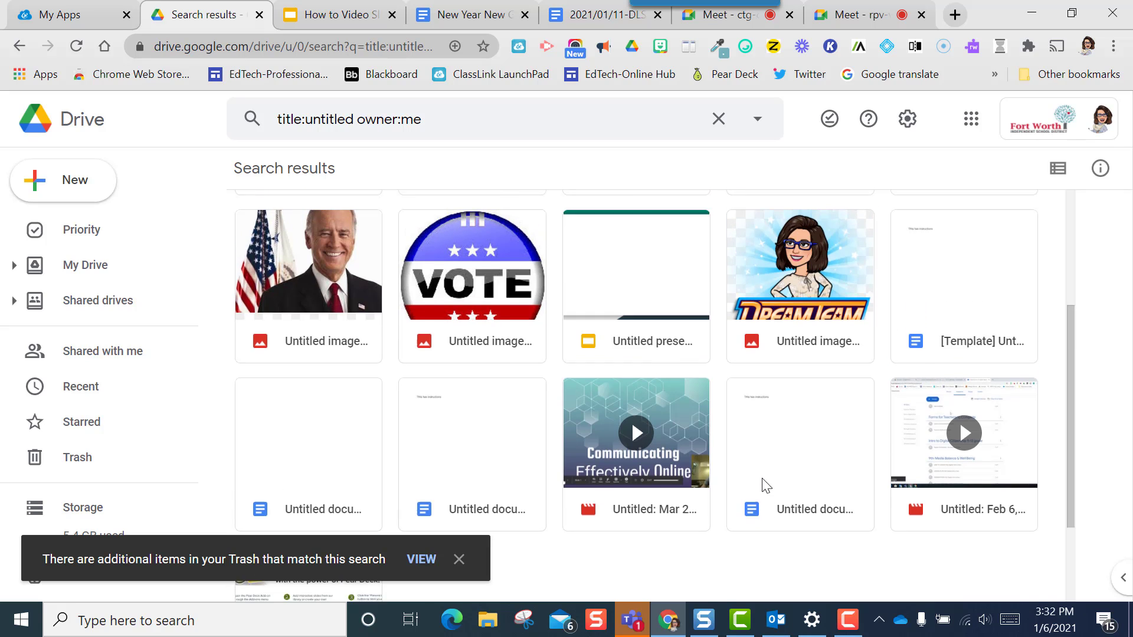
pyautogui.scroll(4, 762, 479)
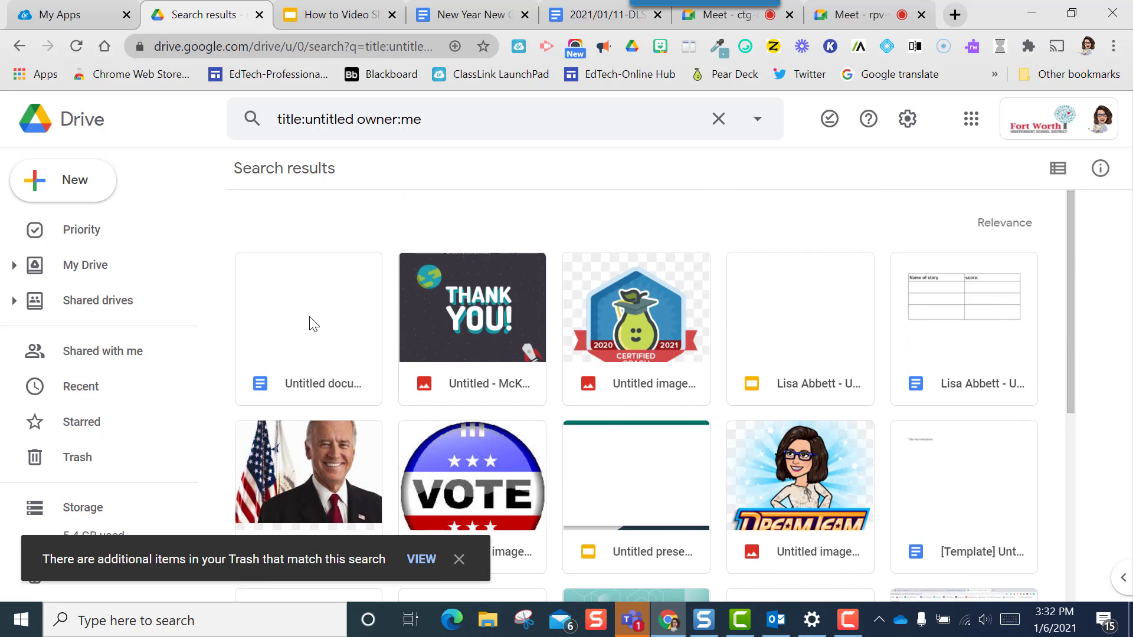
pyautogui.click(458, 559)
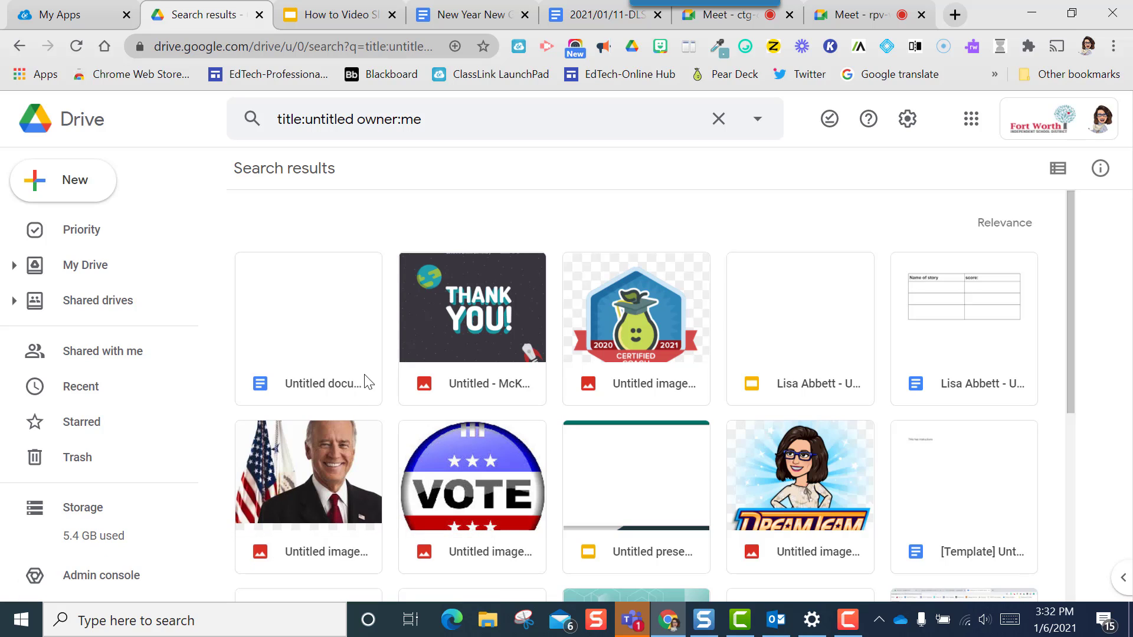
# Show the details of the blank Untitled document and review its sharing, location, owner and dates
pyautogui.click(303, 287)
pyautogui.rightClick(300, 284)
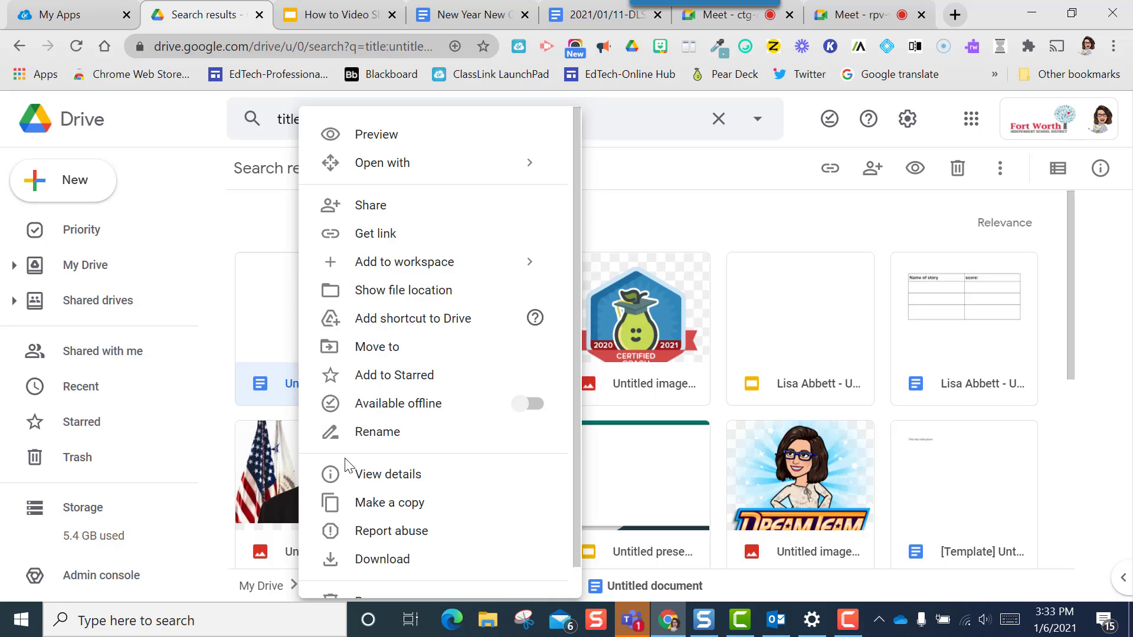
pyautogui.click(370, 476)
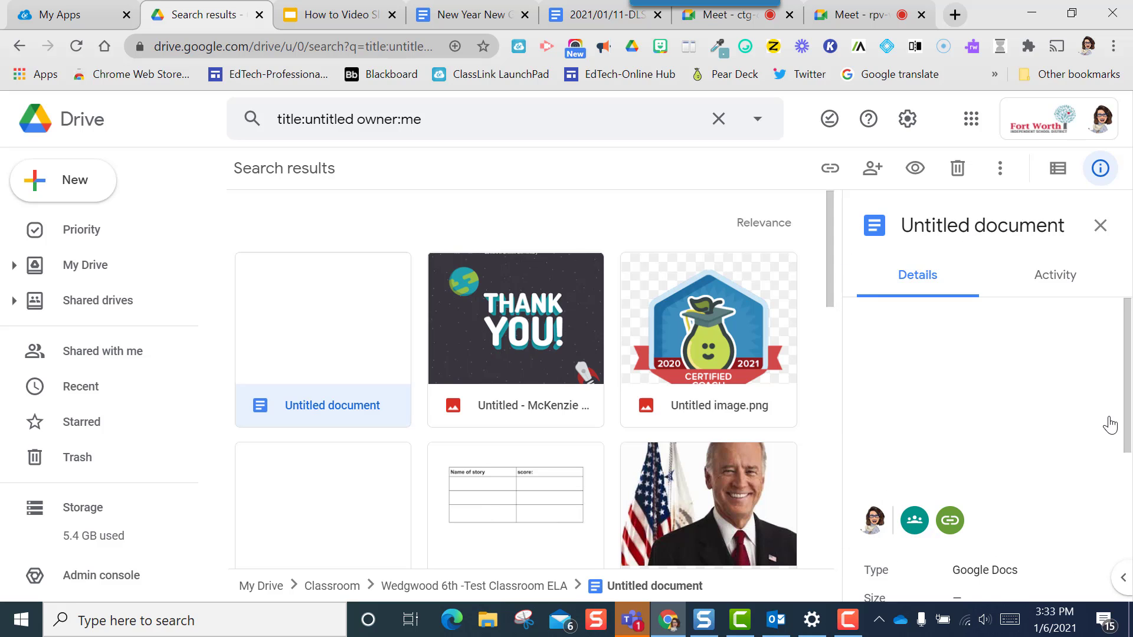
pyautogui.scroll(-2, 1123, 407)
pyautogui.scroll(-1, 1123, 407)
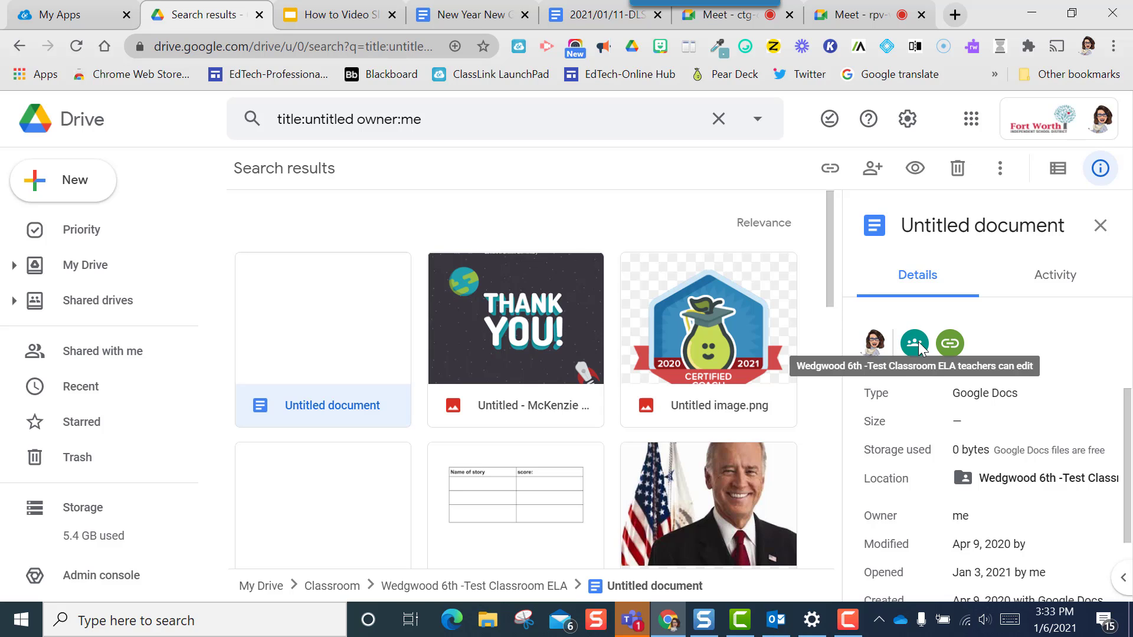
pyautogui.moveTo(959, 346)
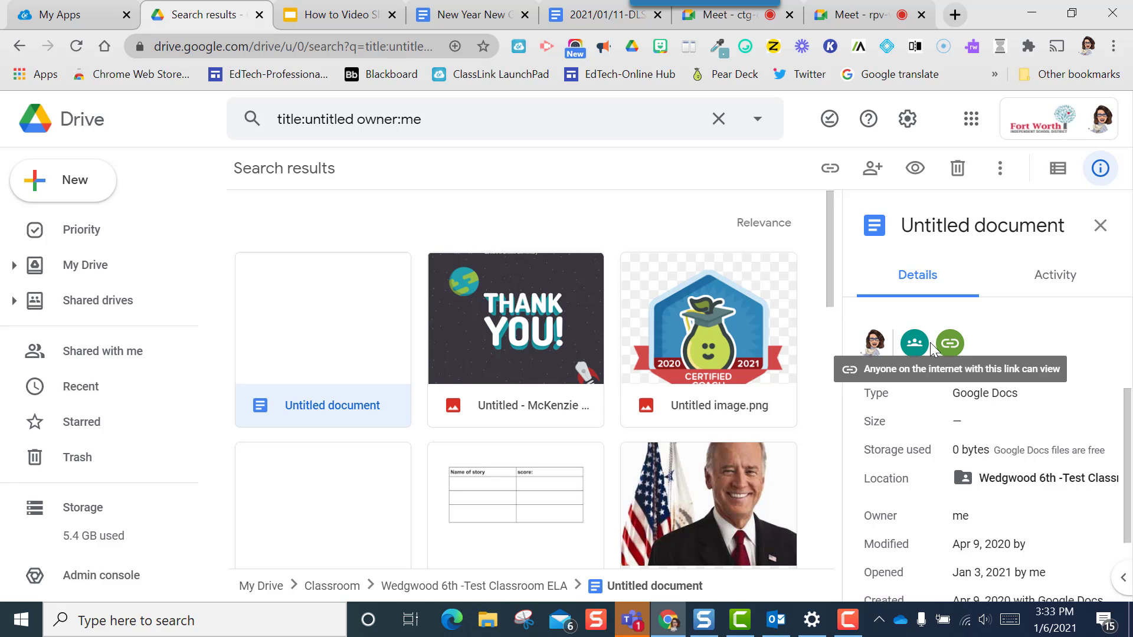
pyautogui.moveTo(917, 353)
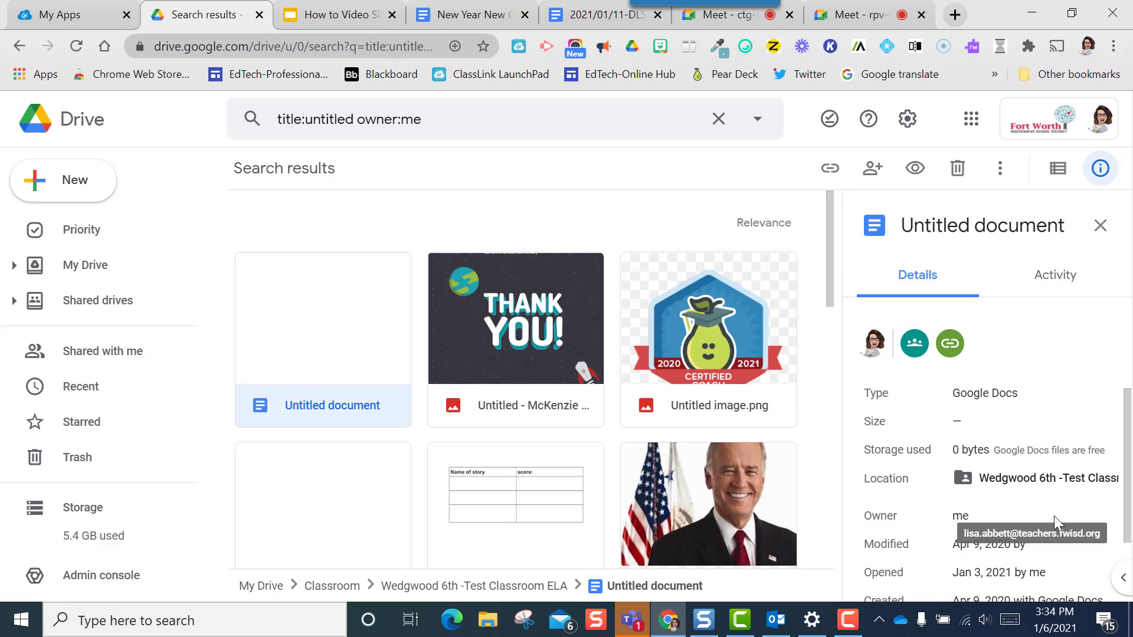
pyautogui.scroll(-2, 1053, 516)
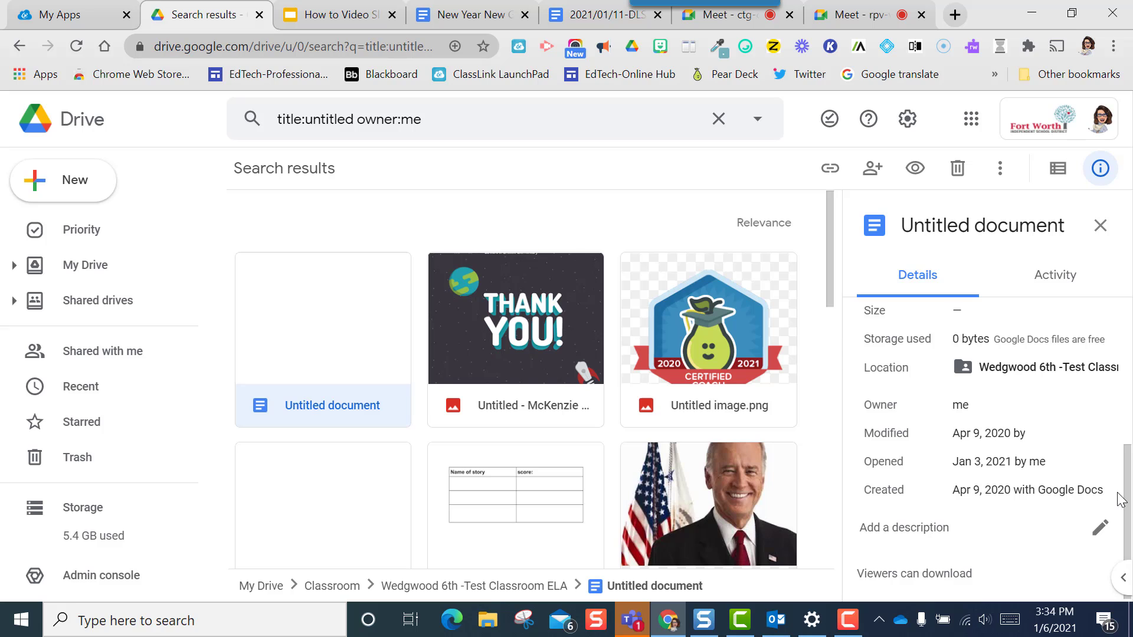
pyautogui.moveTo(1127, 498); pyautogui.dragTo(1125, 441)
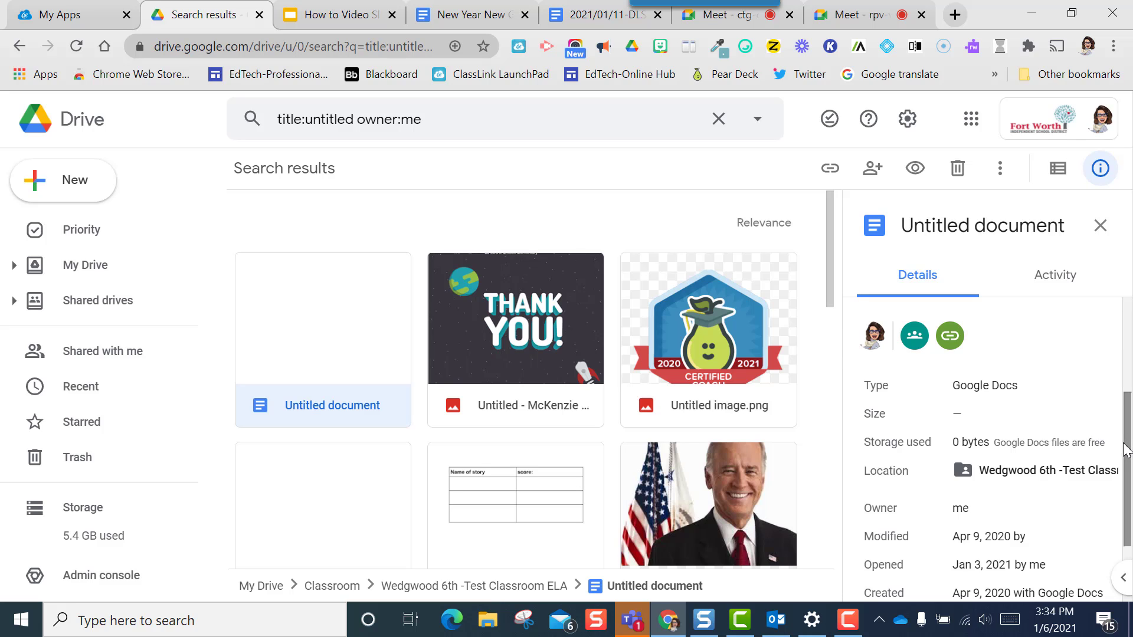
# Move the blank Untitled document to the trash and dismiss the notification
pyautogui.rightClick(315, 314)
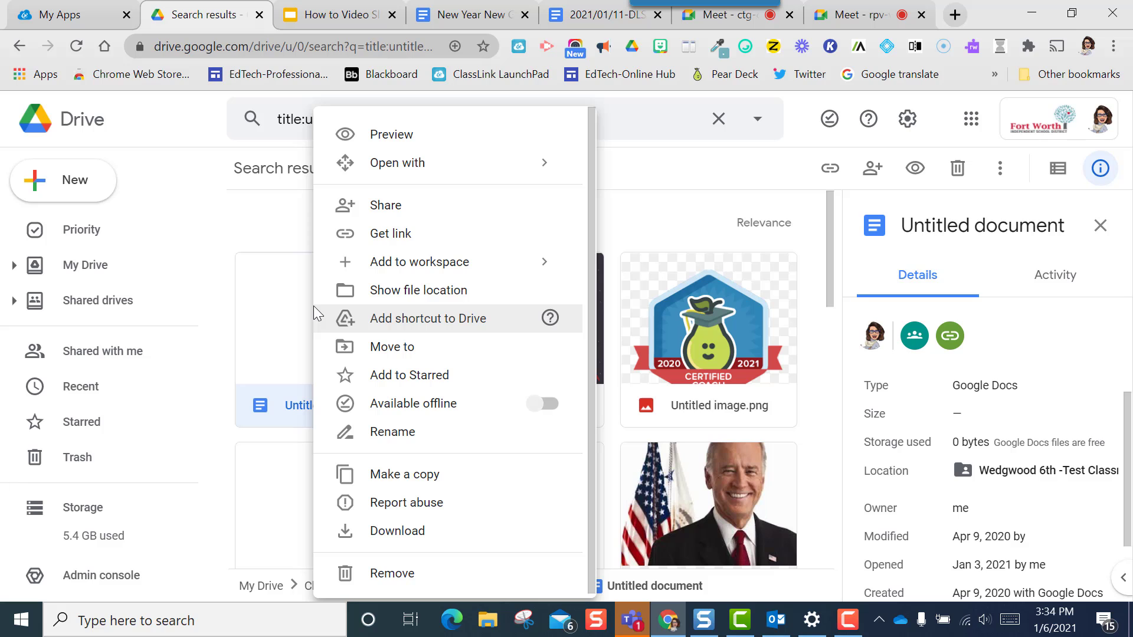
pyautogui.click(390, 575)
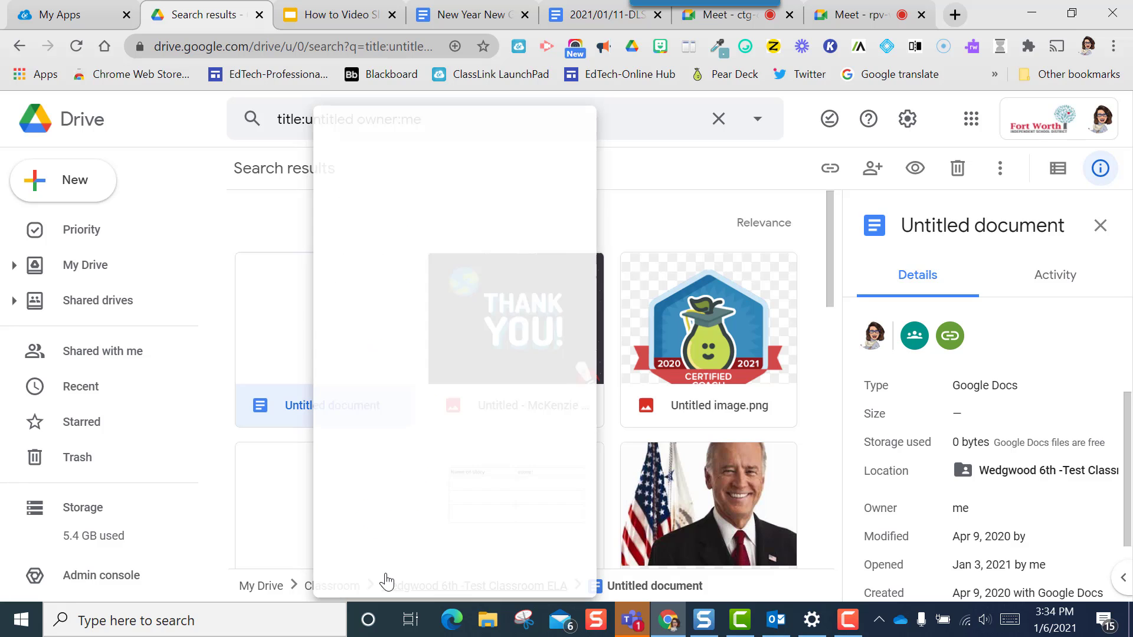
pyautogui.click(642, 411)
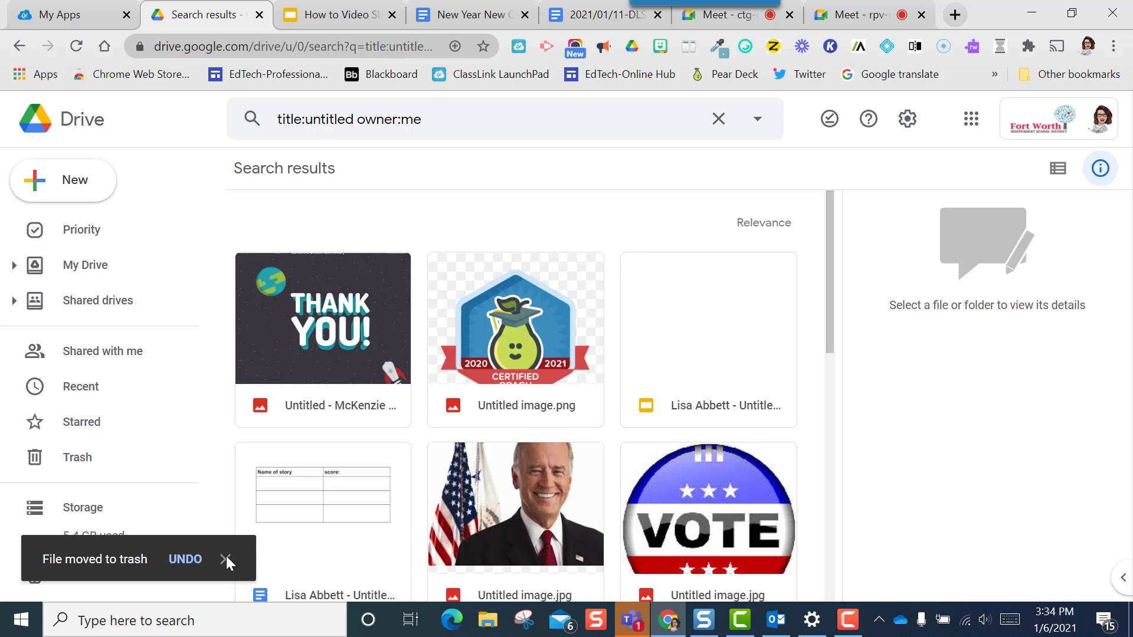
pyautogui.click(225, 558)
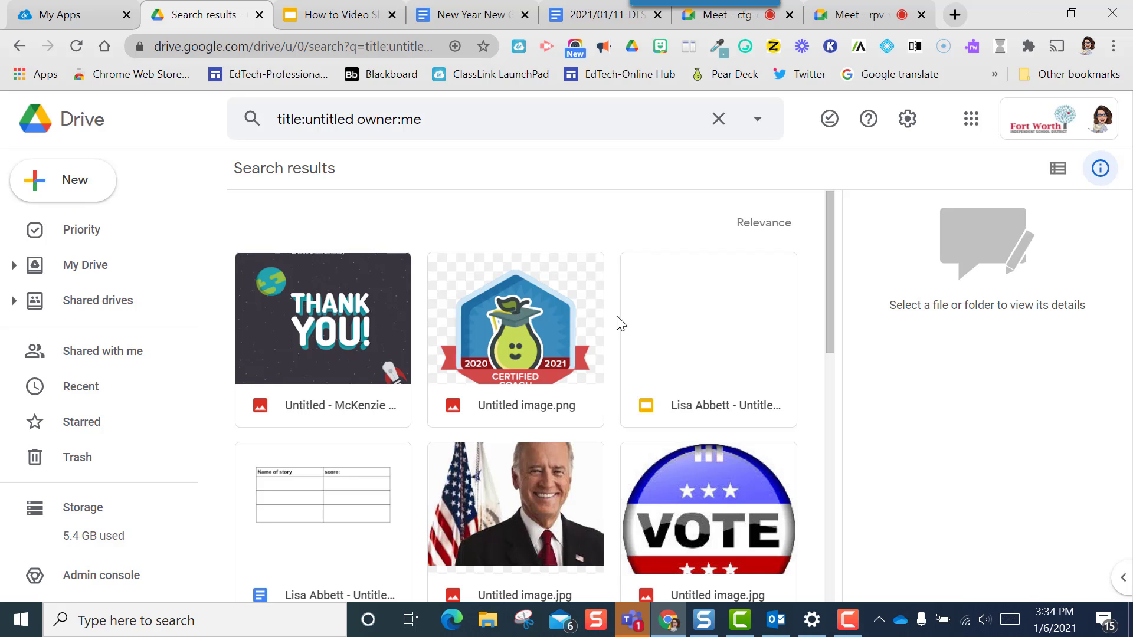
# Check the details of the blank untitled Slides presentation beside the pear badge image and move it to the trash
pyautogui.click(665, 319)
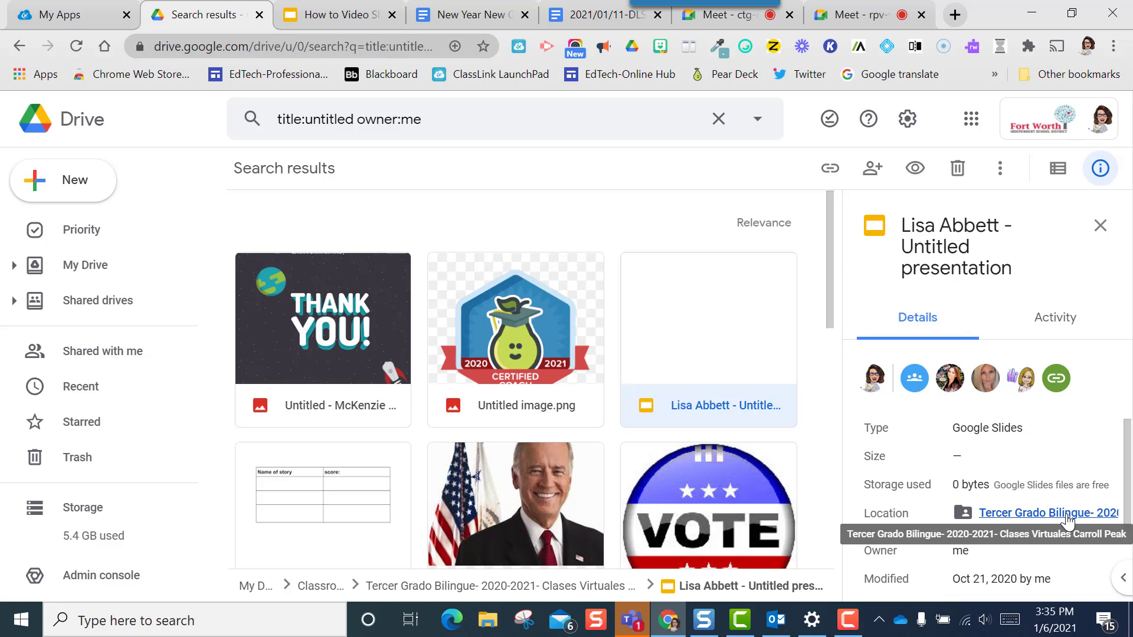
pyautogui.rightClick(706, 318)
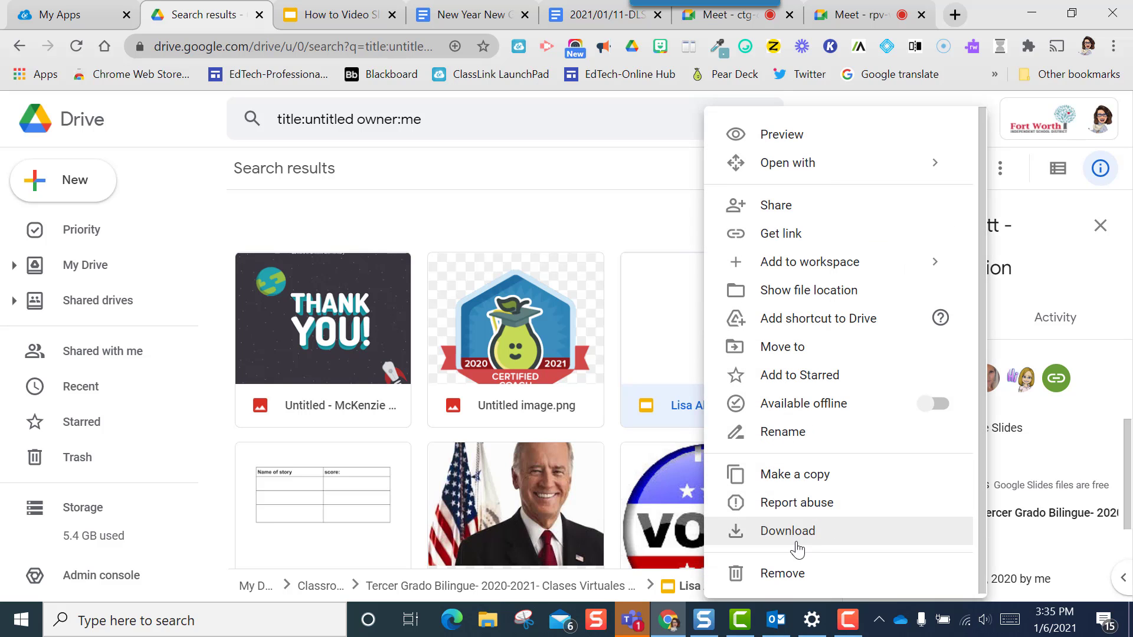
pyautogui.click(795, 570)
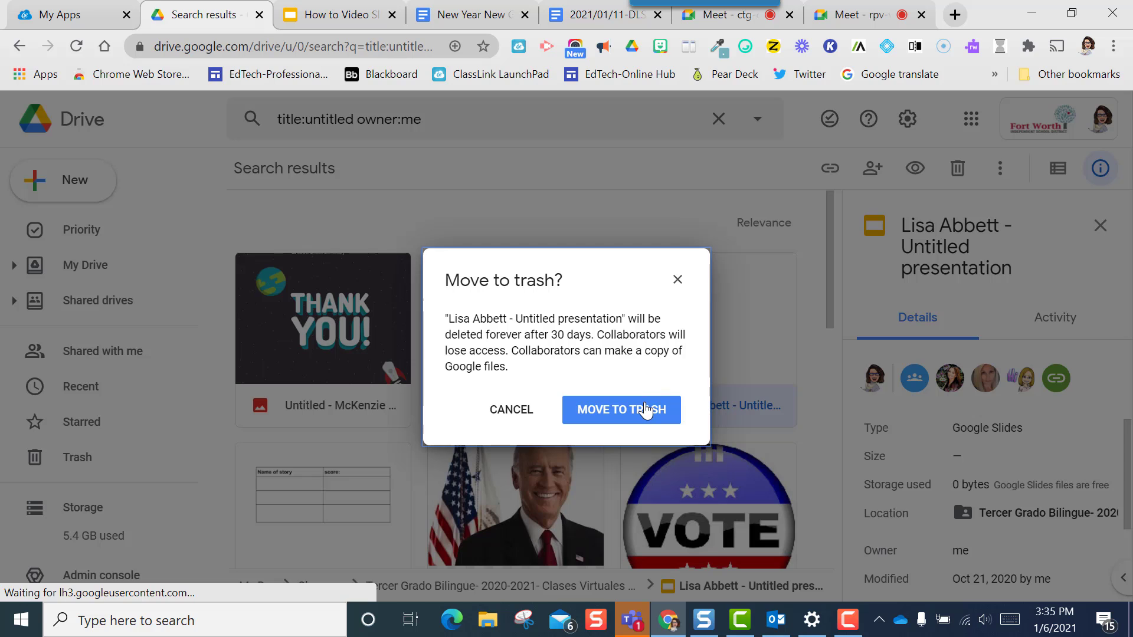
pyautogui.click(649, 409)
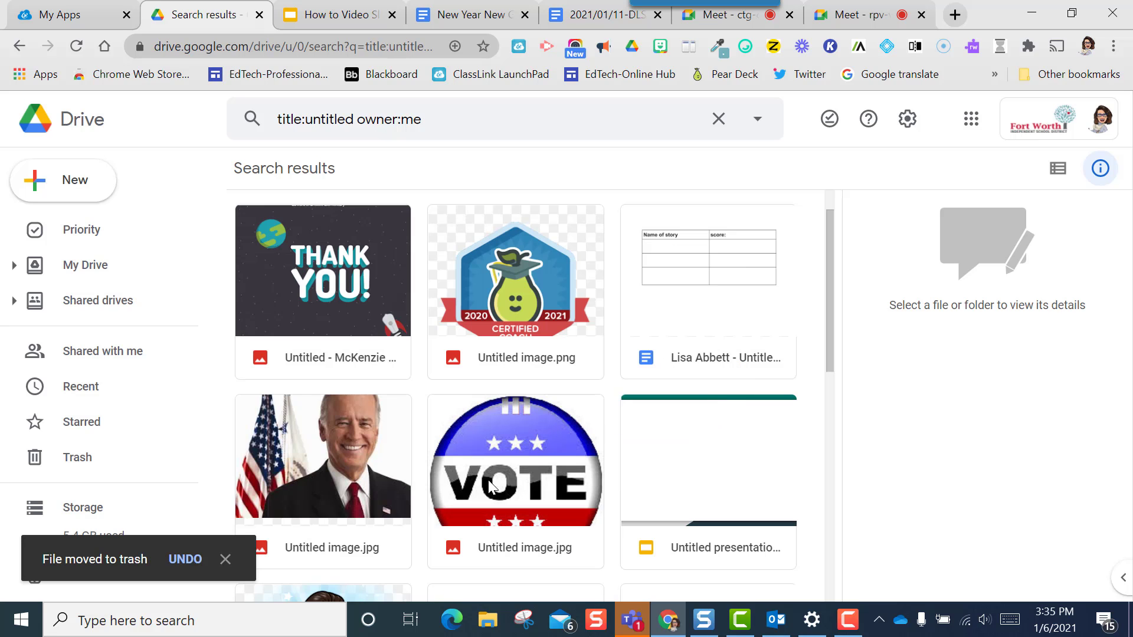
# Examine the details and activity history of the VOTE button image
pyautogui.click(525, 451)
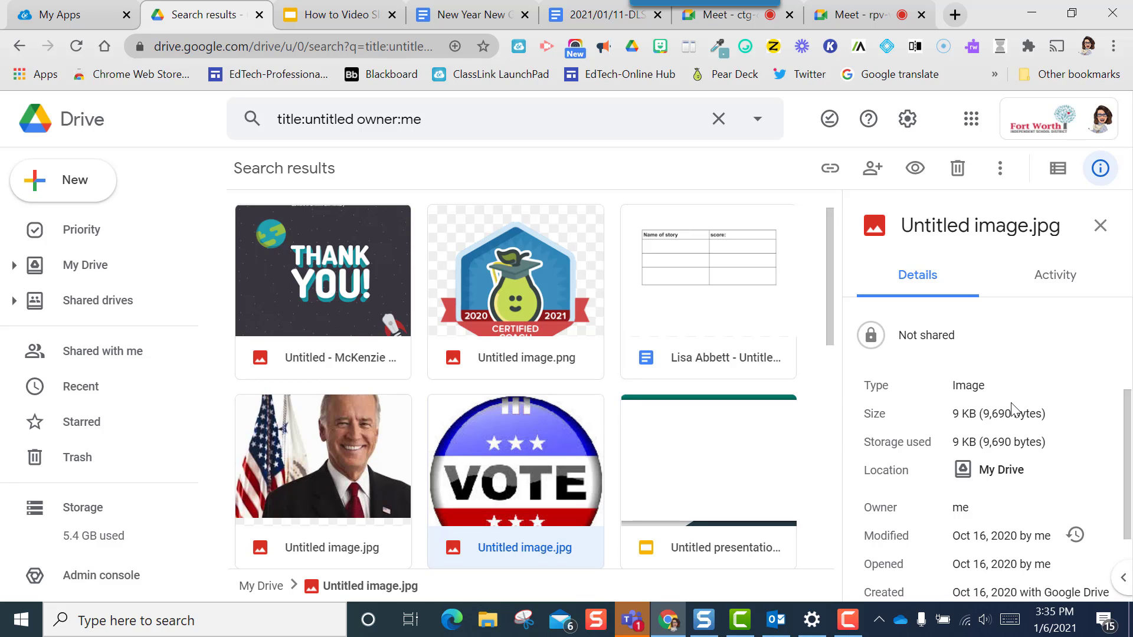
pyautogui.scroll(-1, 1011, 407)
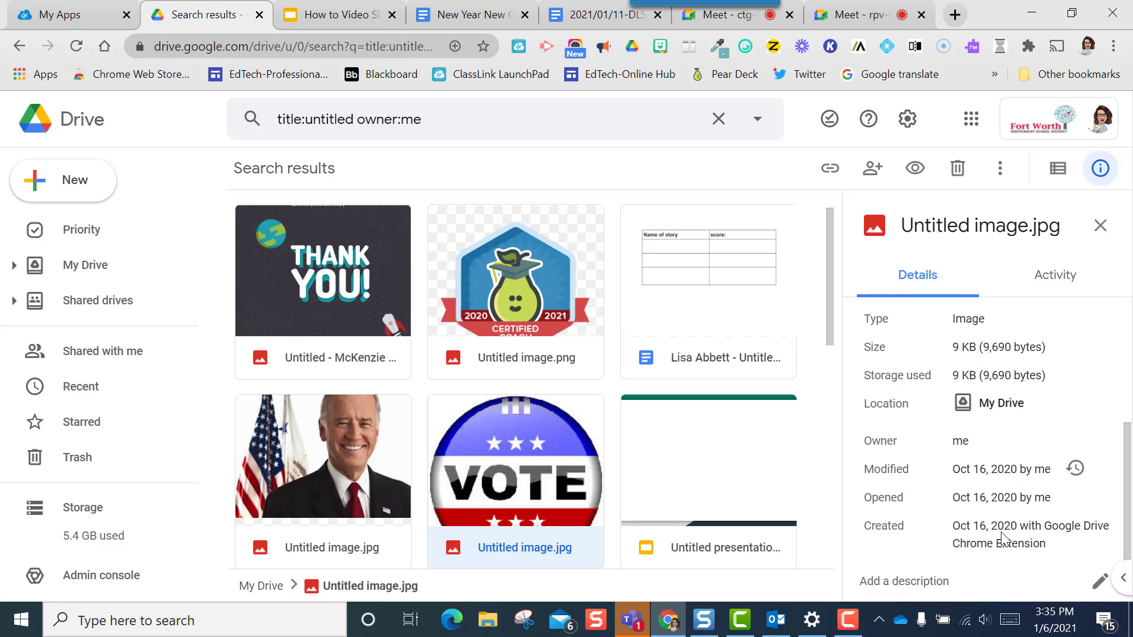
pyautogui.scroll(4, 1047, 439)
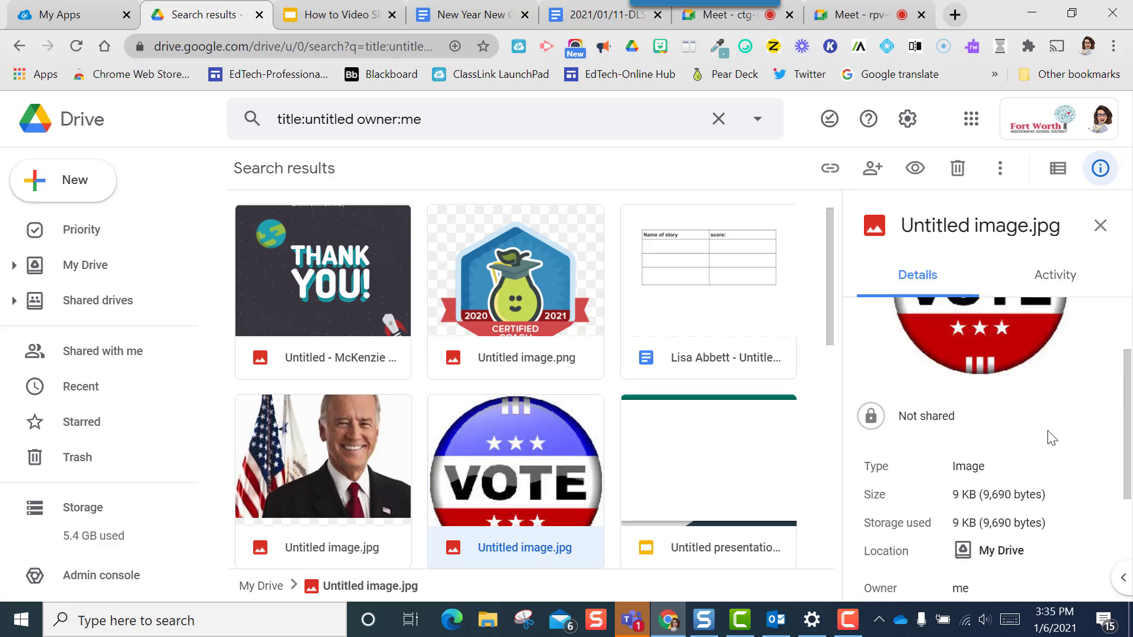
pyautogui.click(1061, 294)
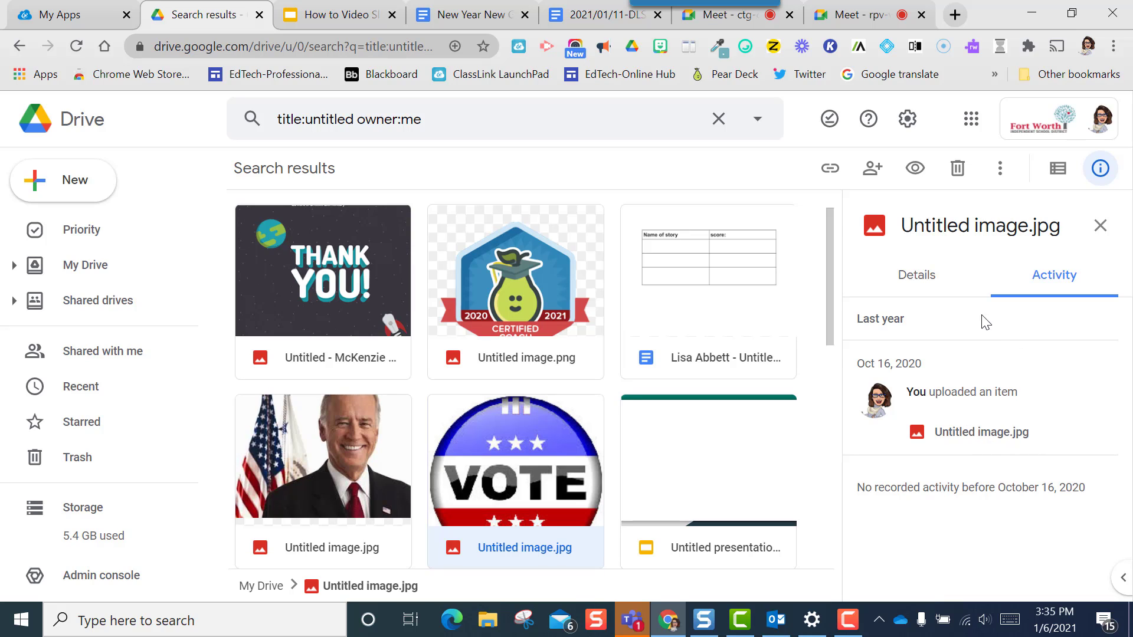
pyautogui.click(908, 289)
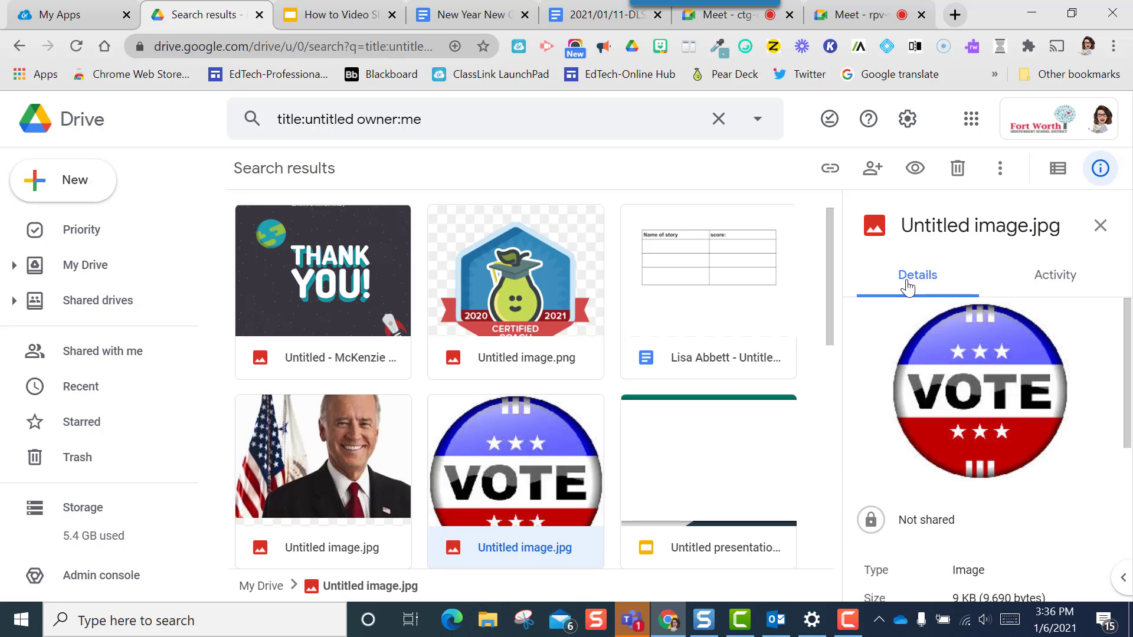
# Rename the VOTE button image to VotePin.jpg
pyautogui.rightClick(519, 472)
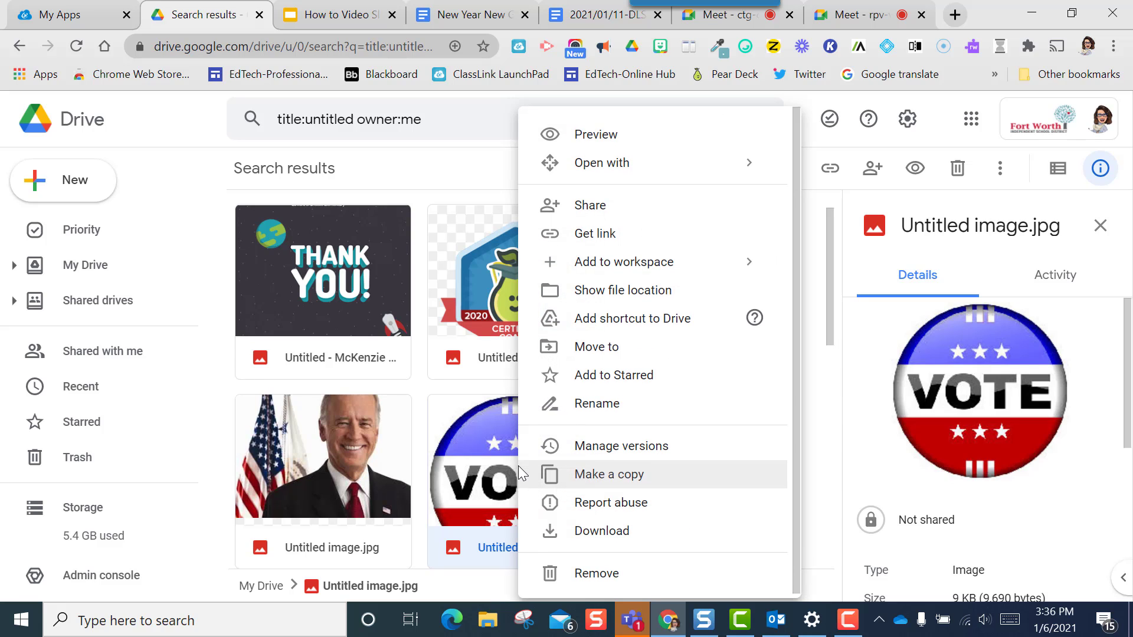
pyautogui.click(591, 405)
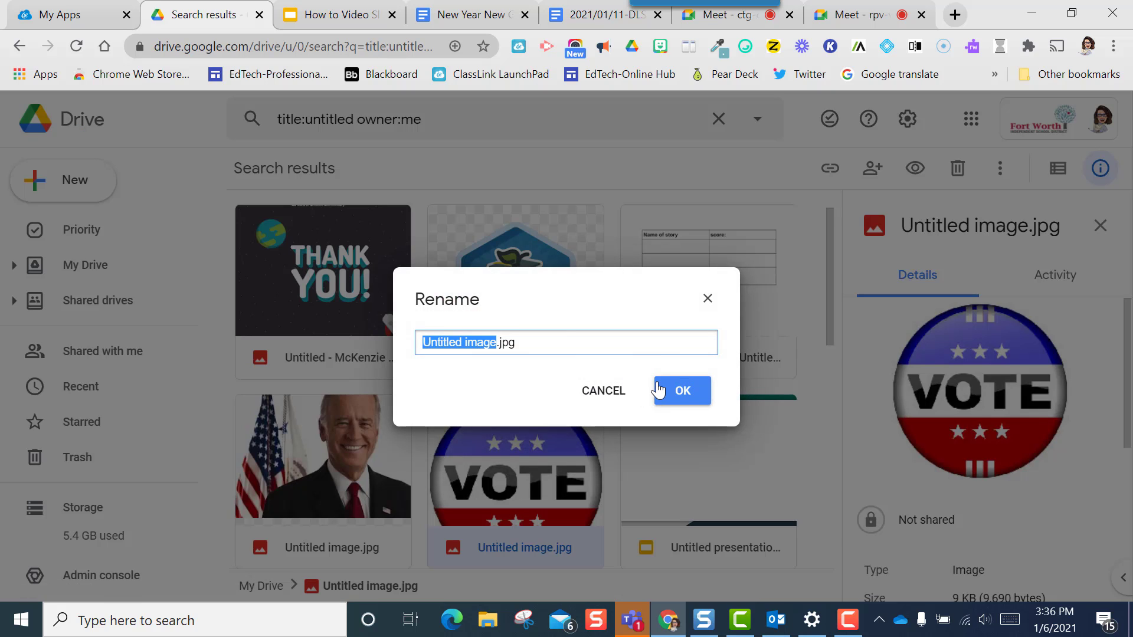
pyautogui.write('Vote')
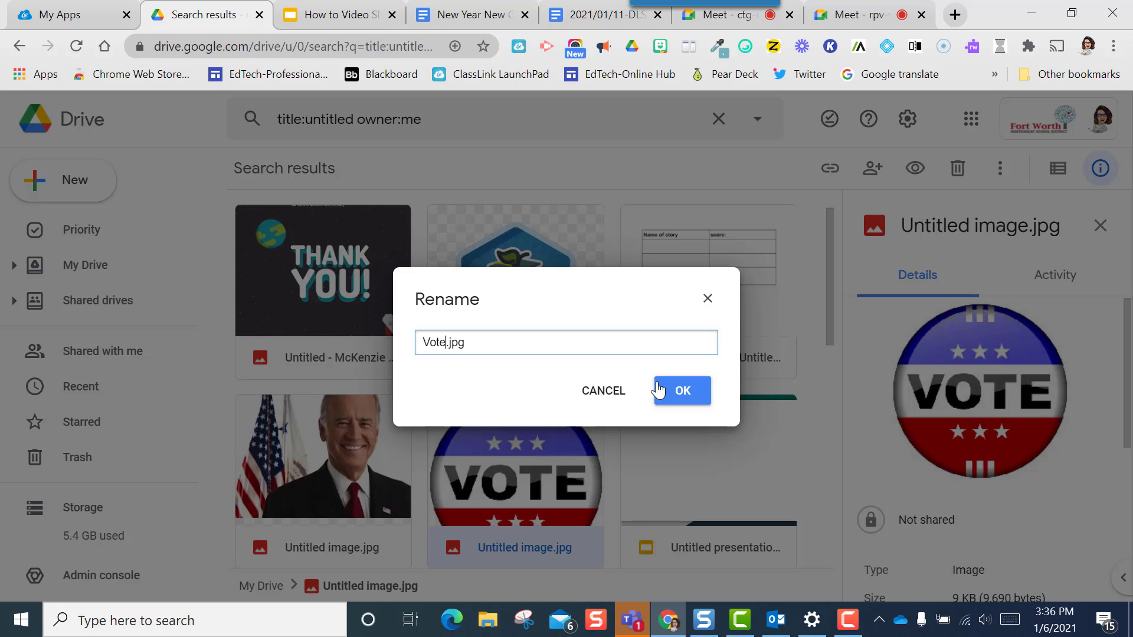
pyautogui.write('Pin')
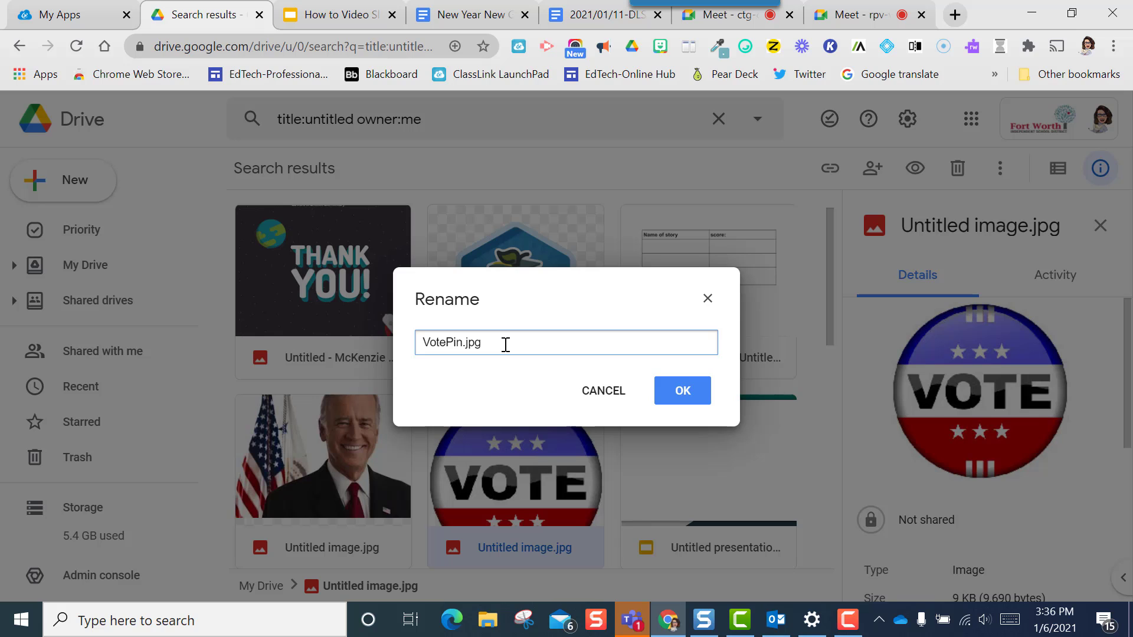
pyautogui.click(676, 399)
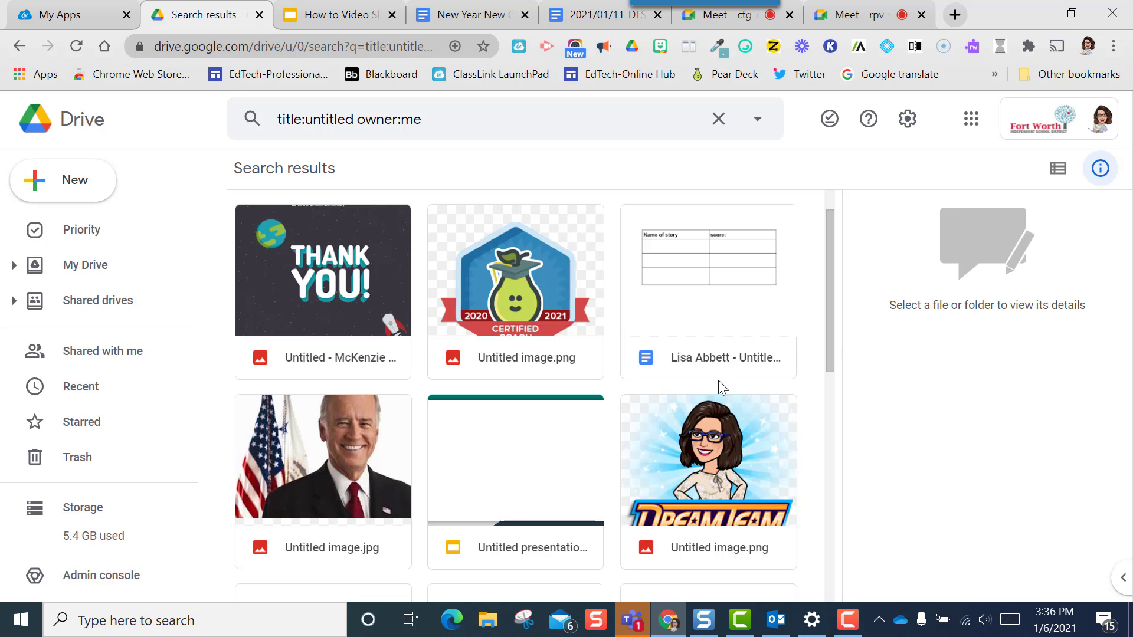
# Show the details of the untitled document containing the "Name of story" and "score" table
pyautogui.click(671, 342)
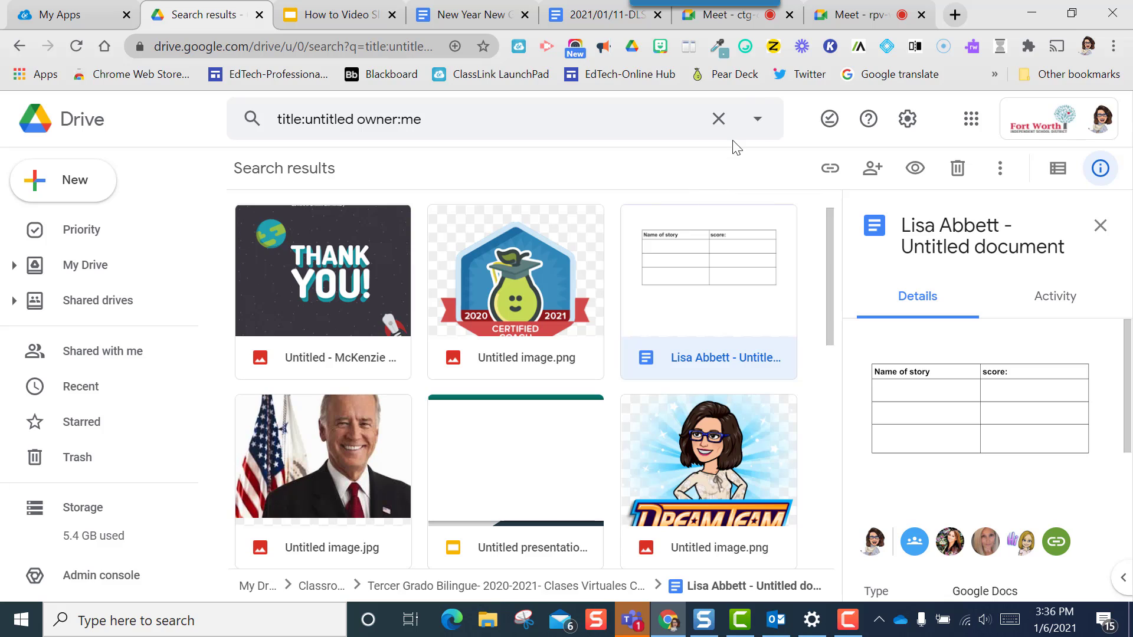
# Change the search's item name to "copy of", run it for items owned by me, and dismiss the trash notification
pyautogui.click(757, 124)
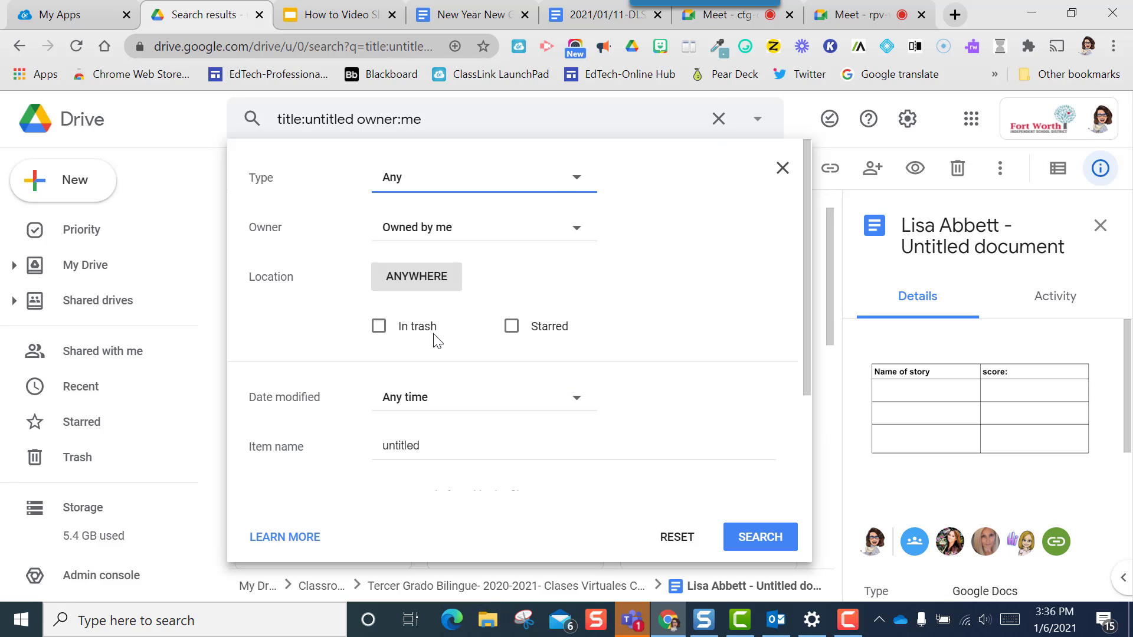
pyautogui.click(429, 452)
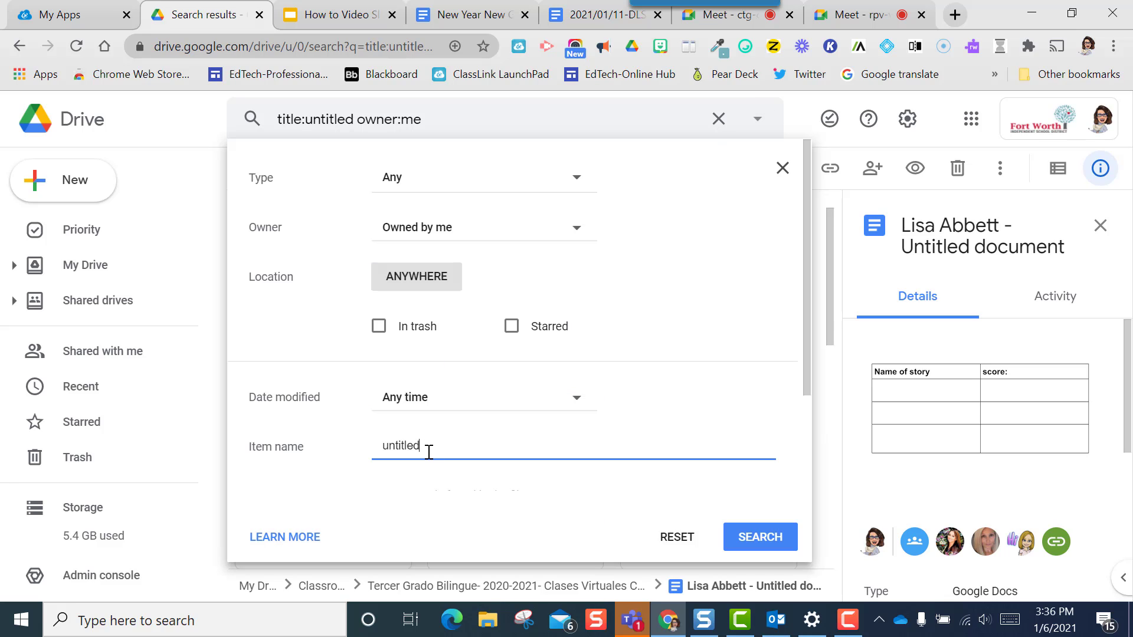
pyautogui.moveTo(427, 452); pyautogui.dragTo(377, 448)
pyautogui.write('copy of')
pyautogui.click(735, 537)
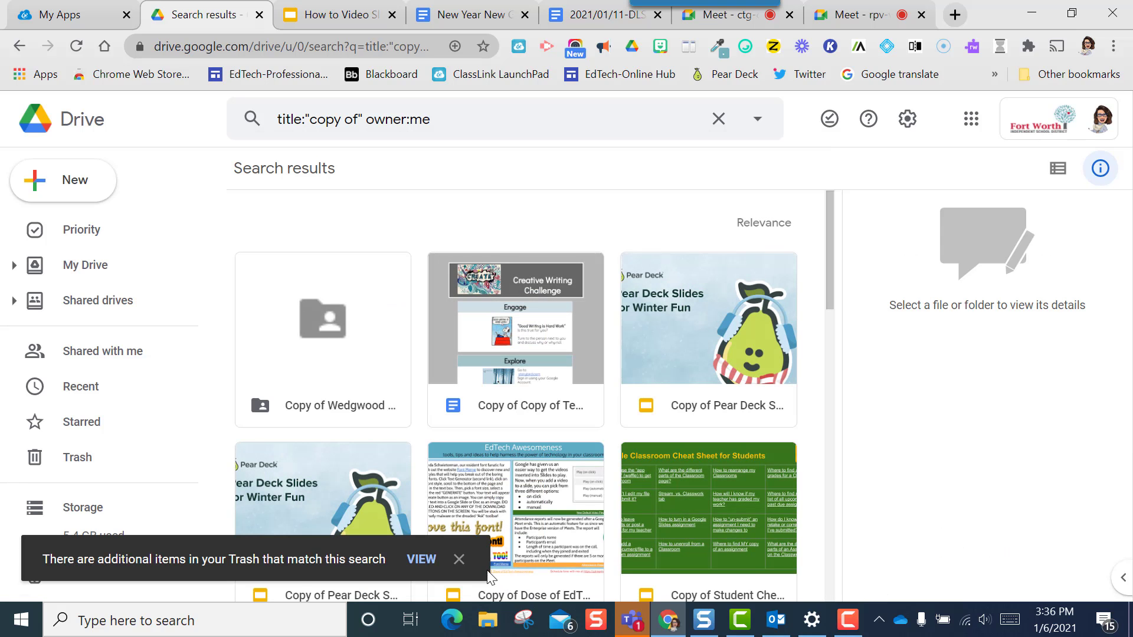
pyautogui.click(459, 559)
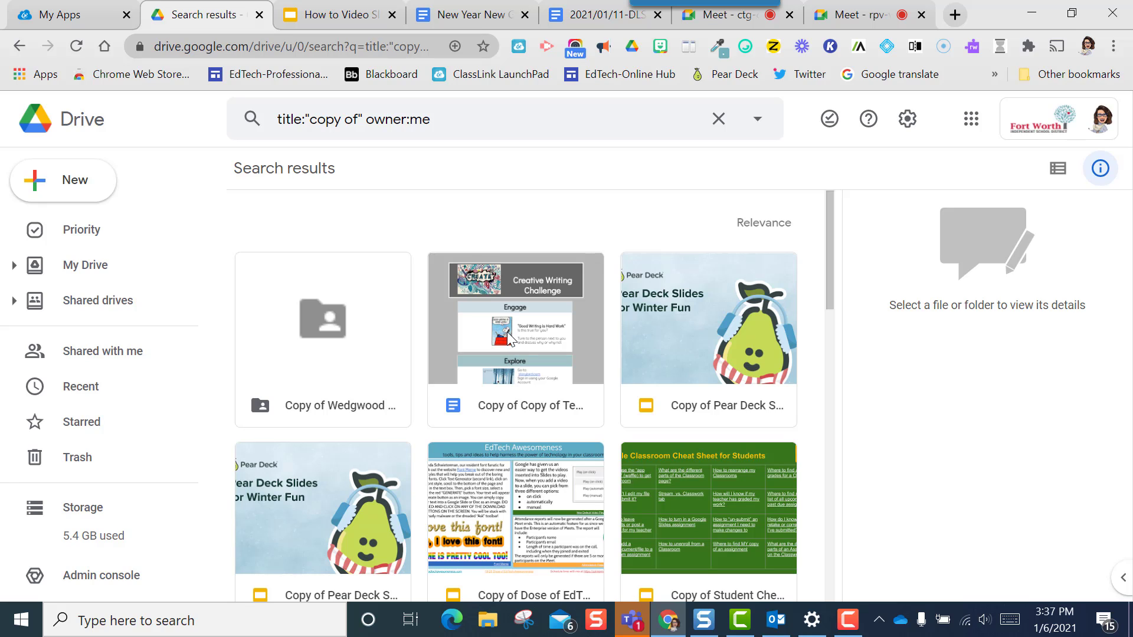
# Examine the details of the Copy of Copy of Template - Creative Writing Challenge document, including its location, owner and dates
pyautogui.click(528, 372)
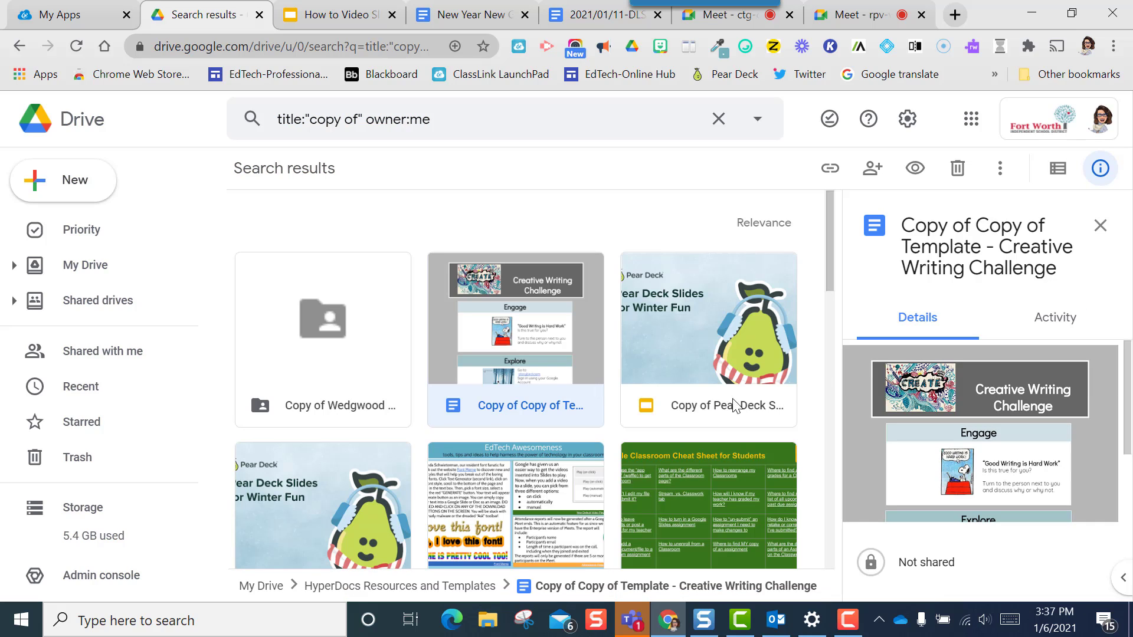
pyautogui.scroll(-2, 1086, 468)
pyautogui.scroll(-2, 1086, 468)
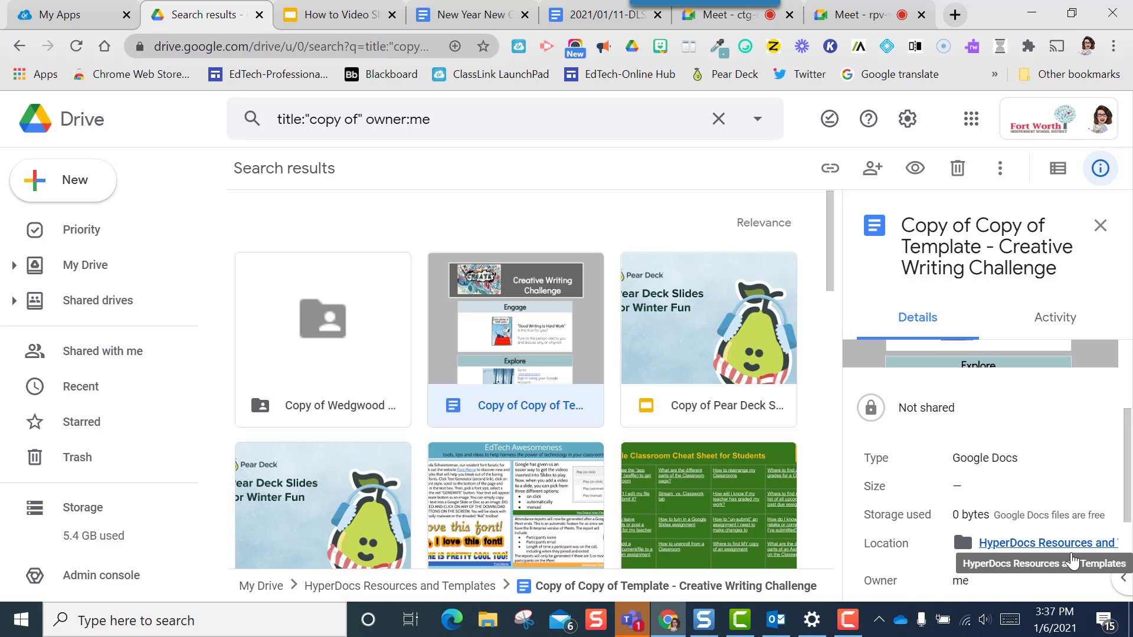
pyautogui.scroll(-3, 1072, 563)
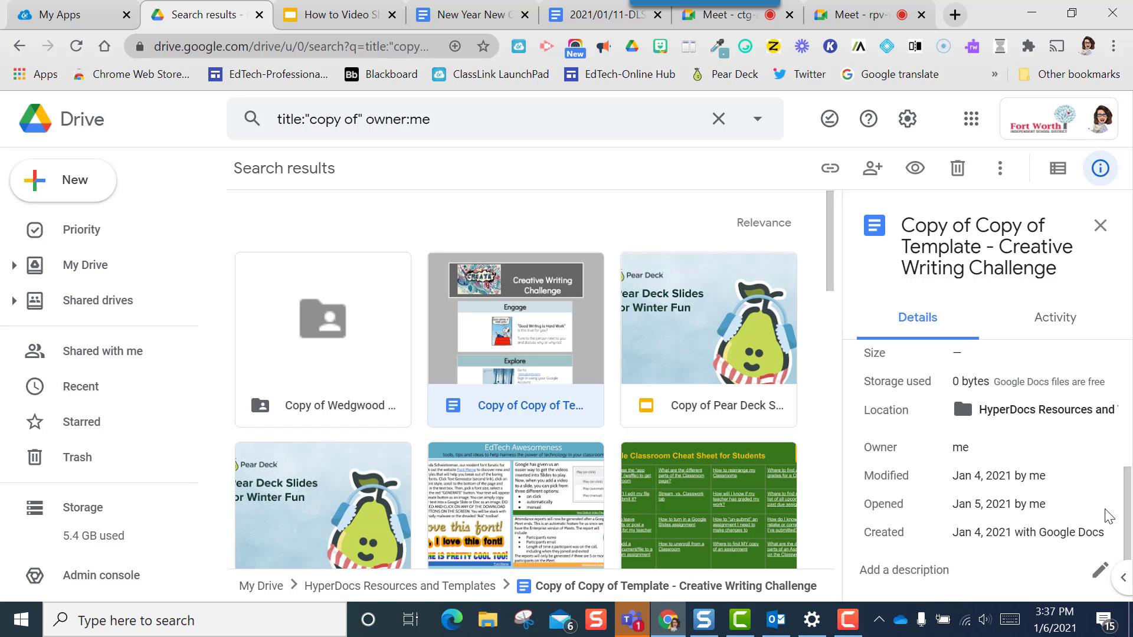
pyautogui.scroll(5, 1128, 503)
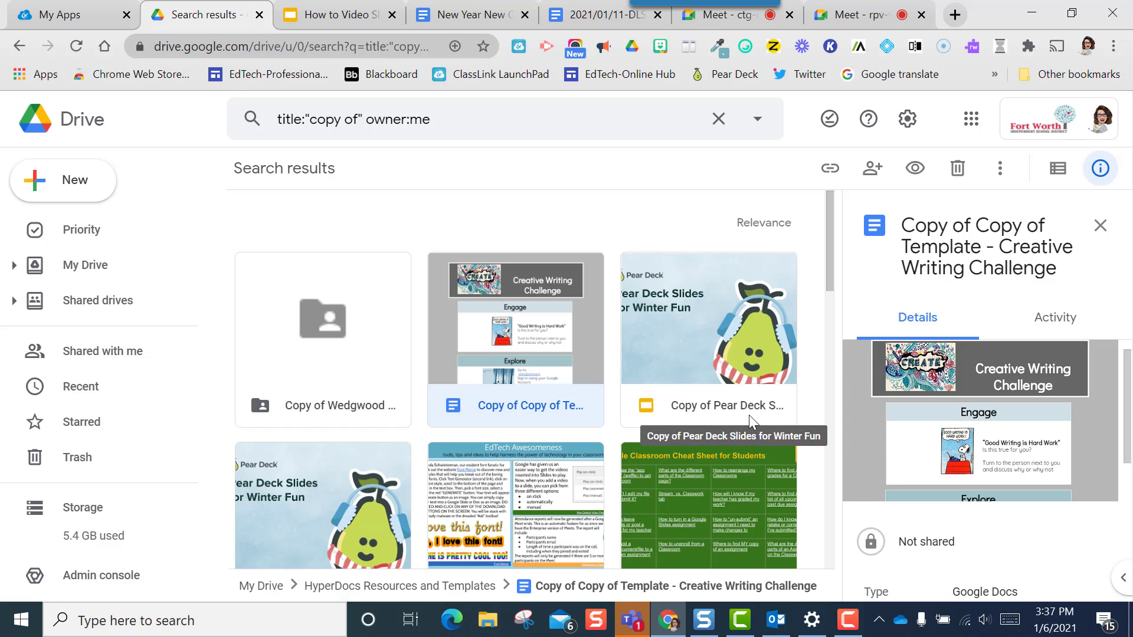
# Show the details of the first Copy of Pear Deck Slides for Winter Fun presentation and view its available file actions
pyautogui.click(703, 310)
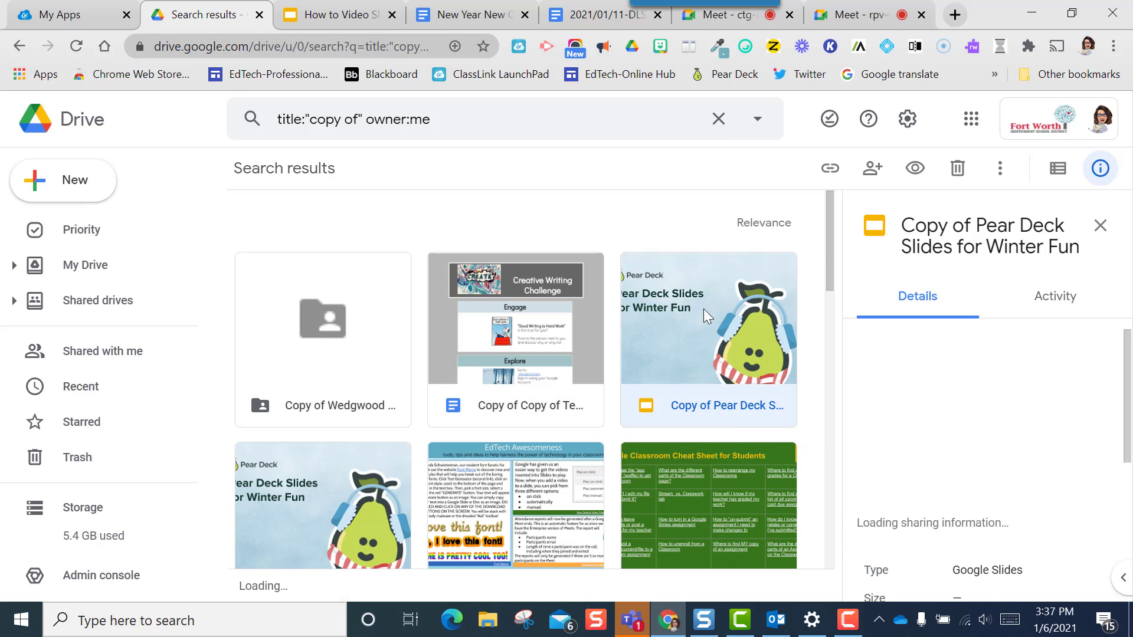
pyautogui.rightClick(703, 309)
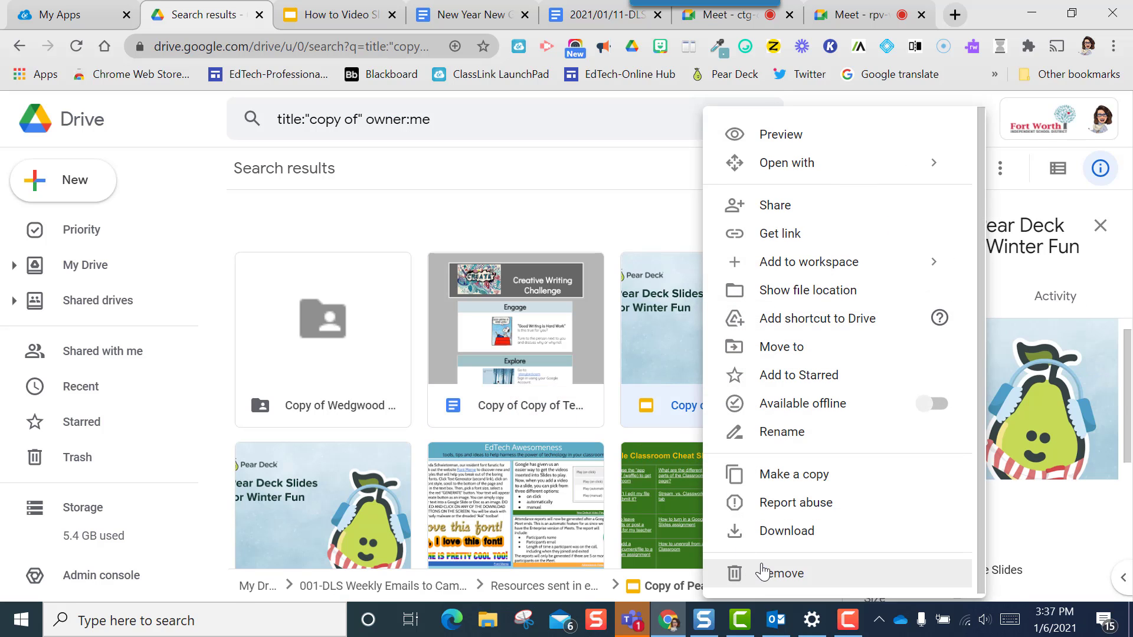
pyautogui.click(680, 330)
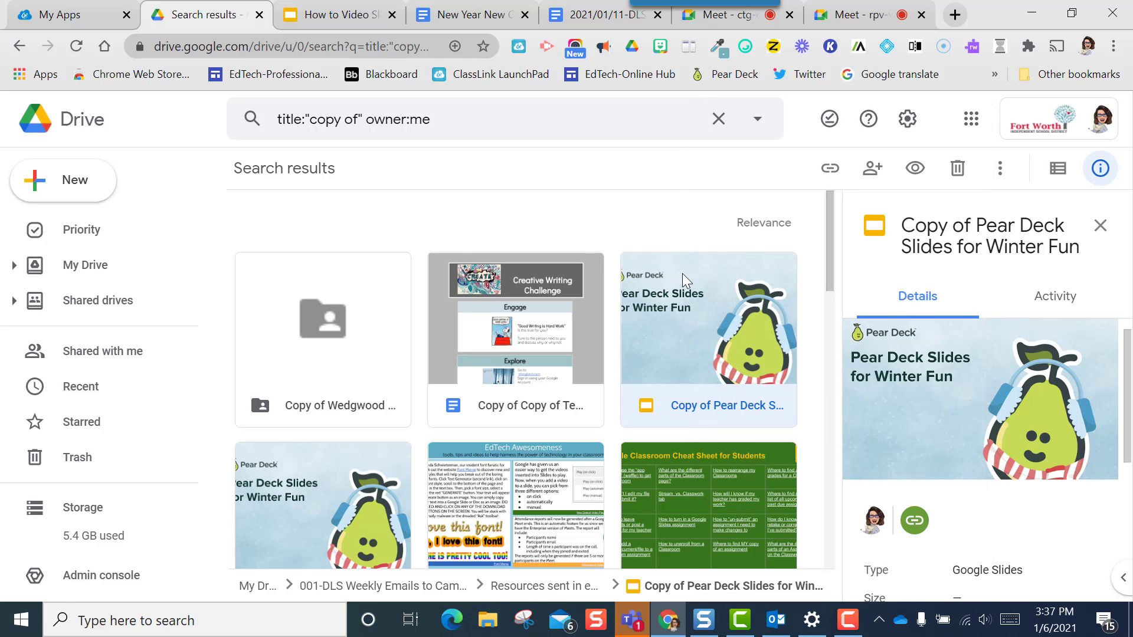